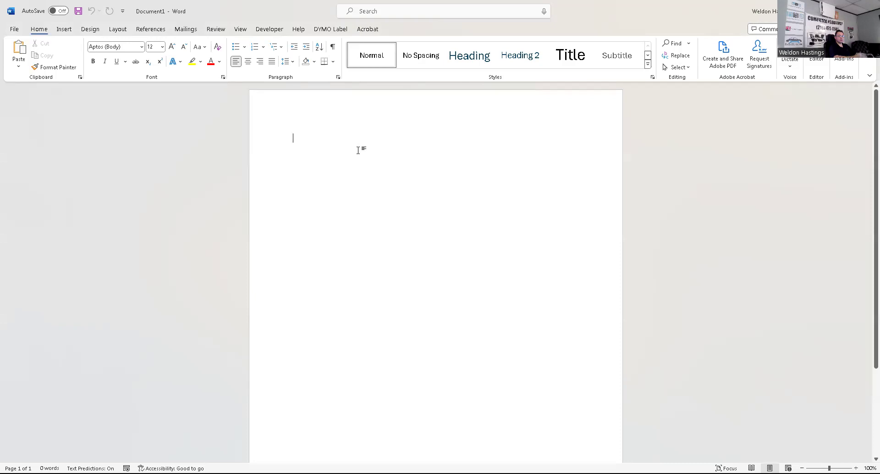
Enter the labels "Name:", "Address:" and "Phone:" on separate lines of the blank document
type("N")
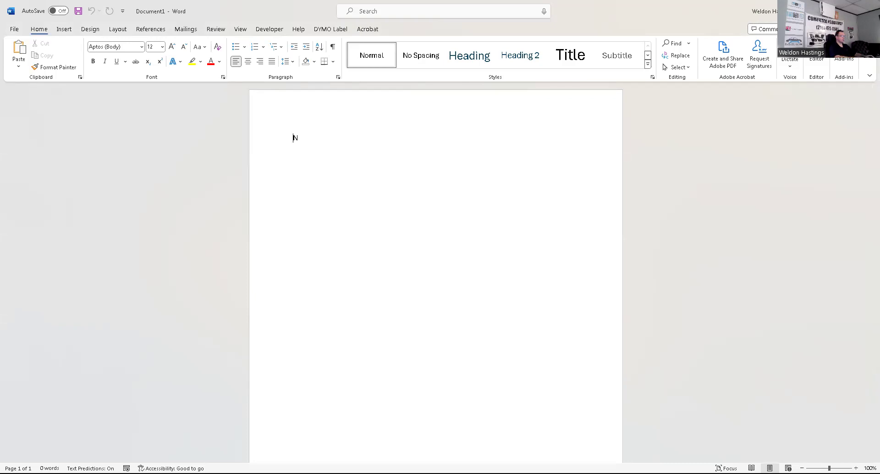
type("ame:  Address:")
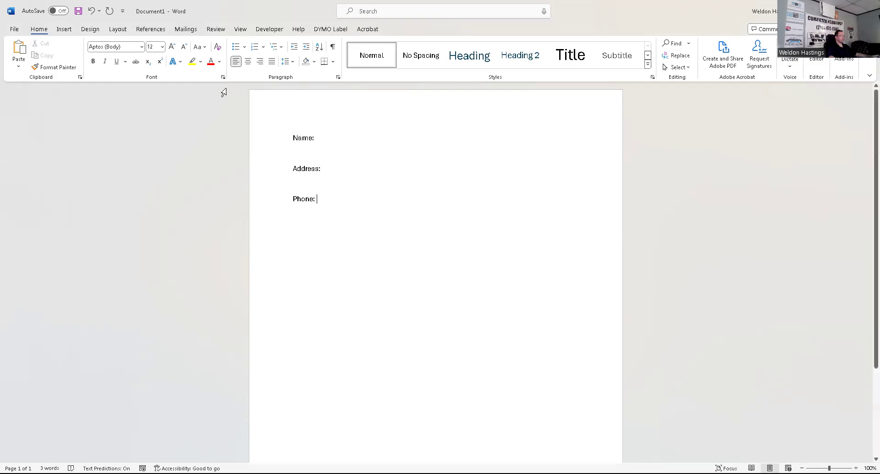
Link the existing workbook Book1 from the Desktop as the mail merge recipient list, using Sheet1$ with its first row as column headers
left_click(180, 32)
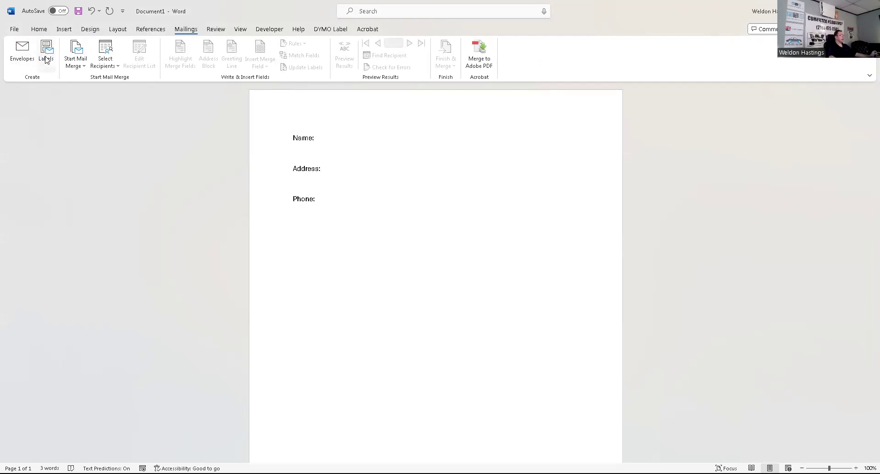
left_click(105, 62)
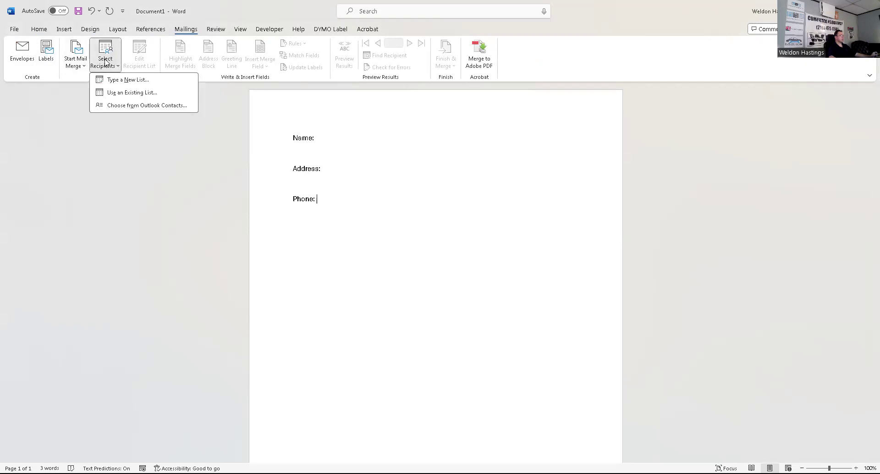
left_click(131, 93)
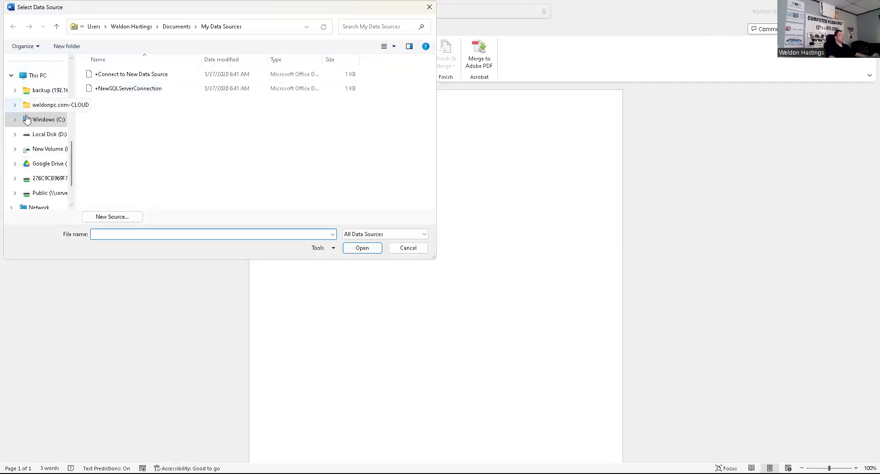
scroll(37, 139, "up", 5)
left_click(34, 139)
left_click(97, 76)
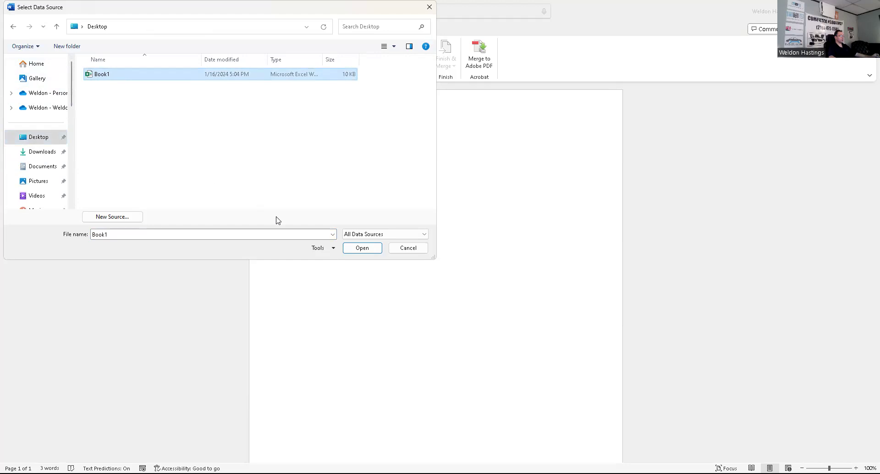
left_click(354, 251)
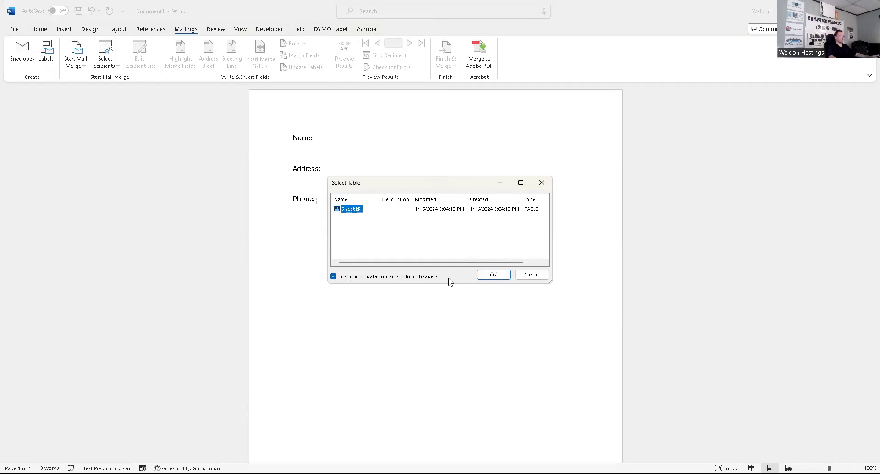
left_click(494, 277)
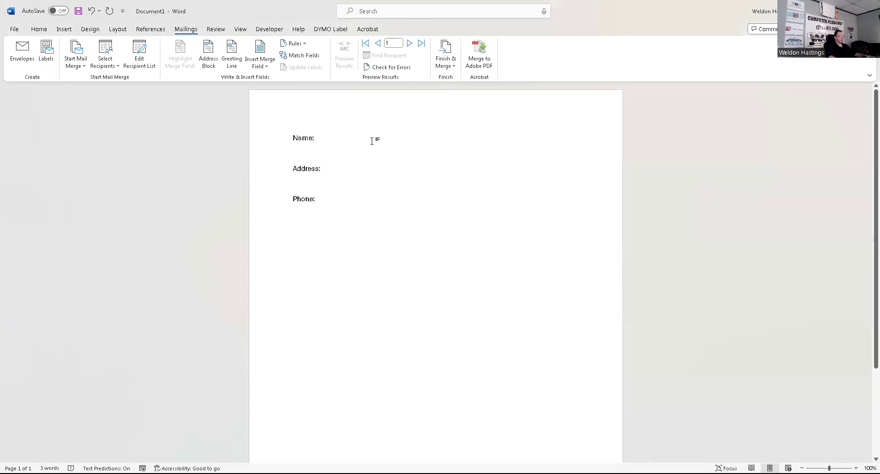
Insert the First_Name and Last_Name merge fields after "Name:", separated by a space, removing any duplicate field
left_click(260, 48)
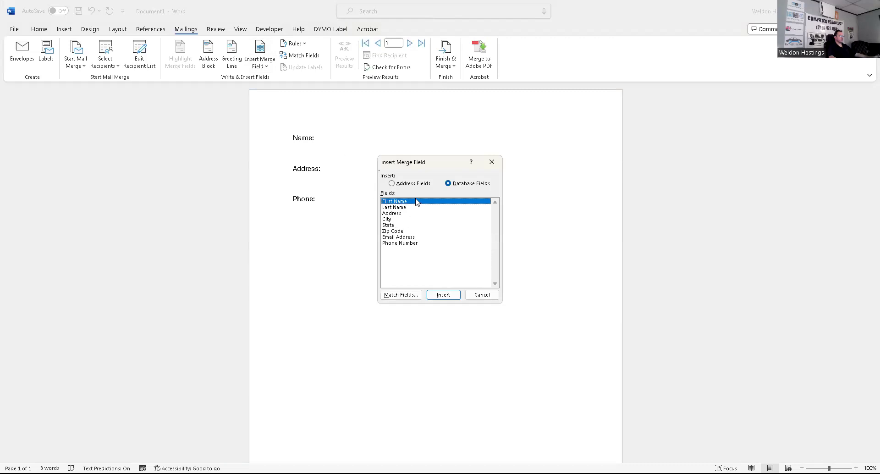
left_click(443, 295)
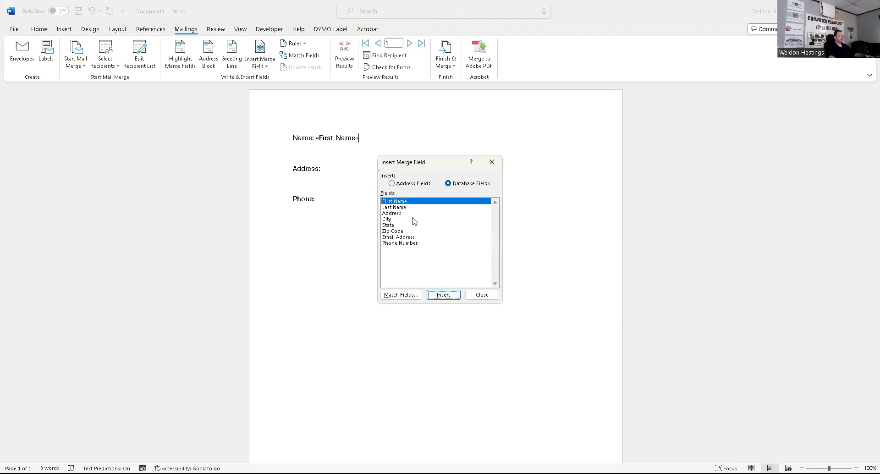
key("Return")
left_click(479, 295)
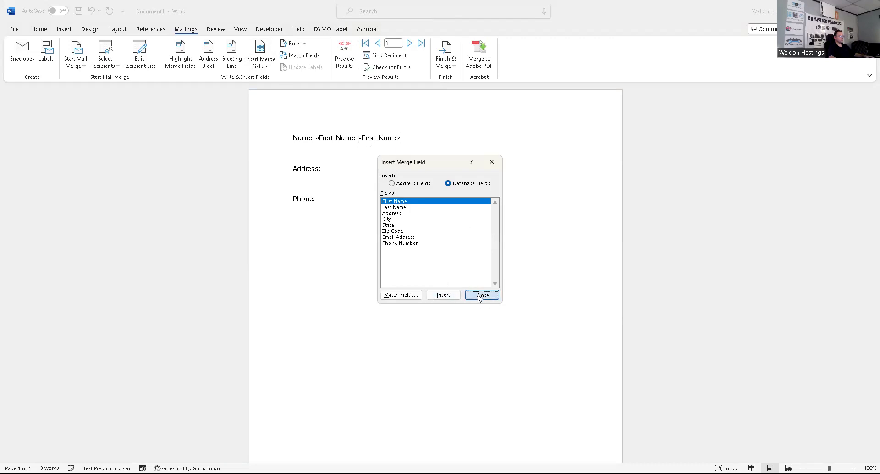
left_click_drag(404, 138, 359, 139)
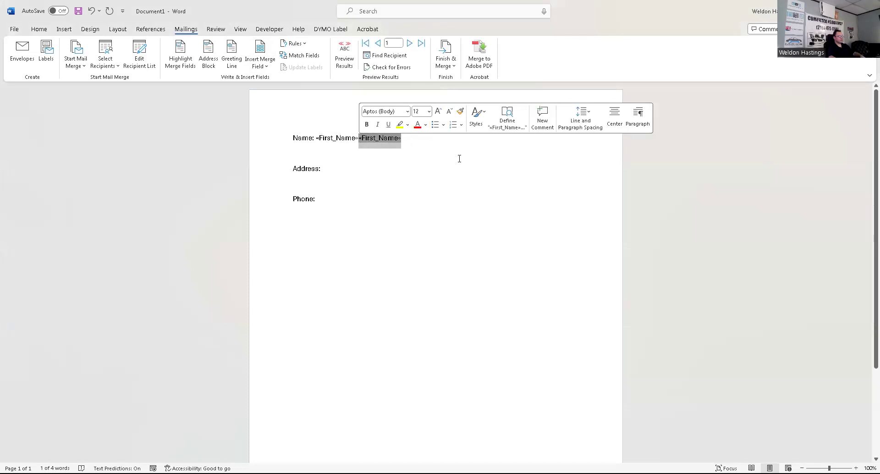
key("Delete")
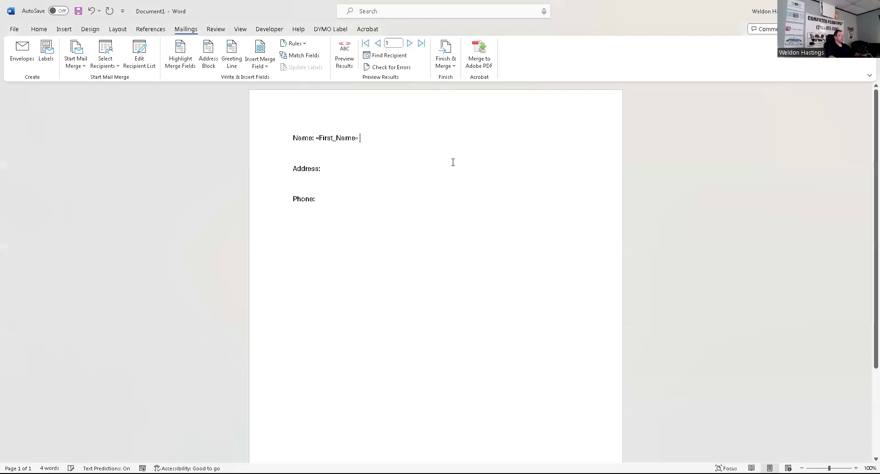
left_click(266, 67)
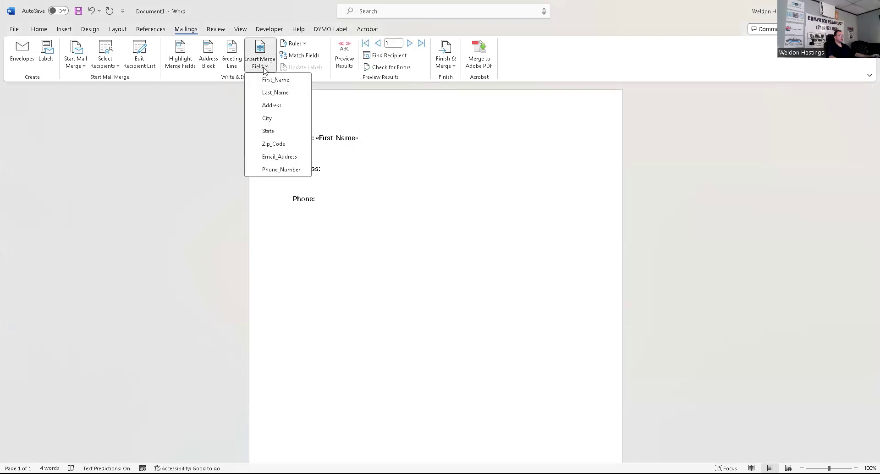
left_click(275, 94)
Insert the Address, City, State and Zip_Code merge fields after "Address:", with a comma after the Address field and spaces between the fields
left_click(357, 174)
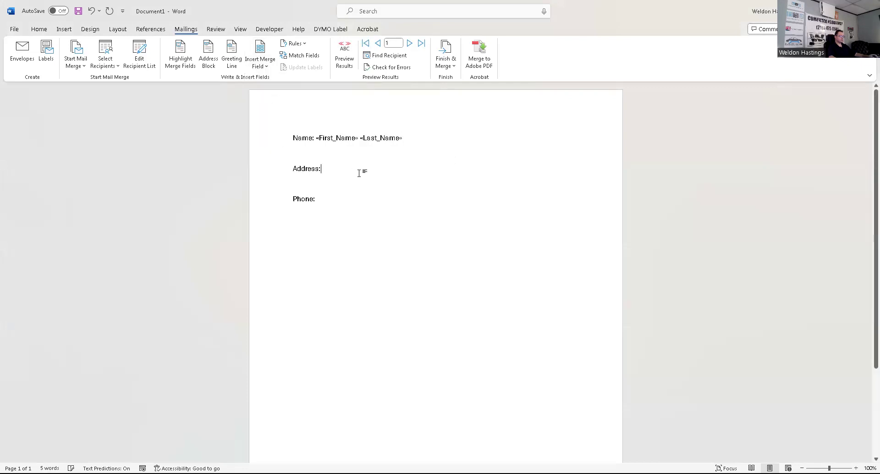
left_click(264, 66)
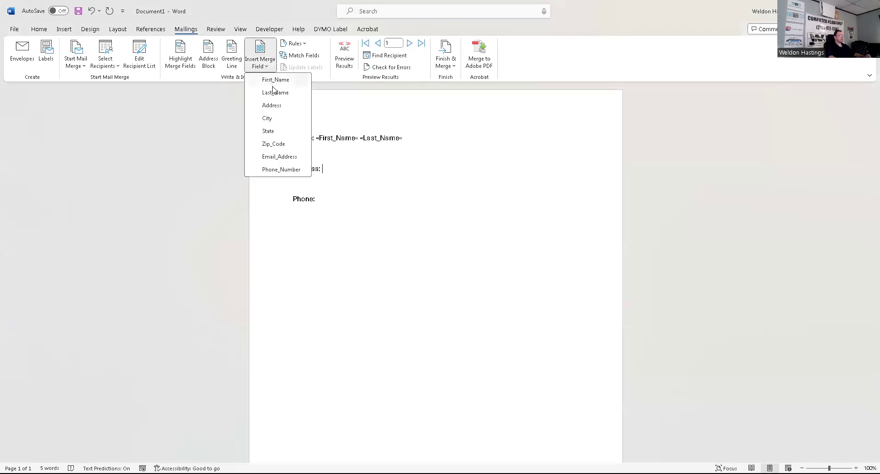
left_click(281, 108)
type(",")
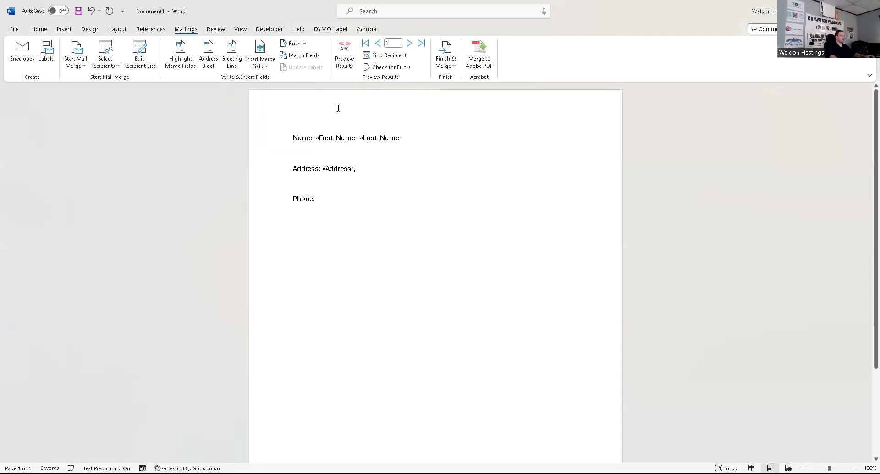
left_click(260, 63)
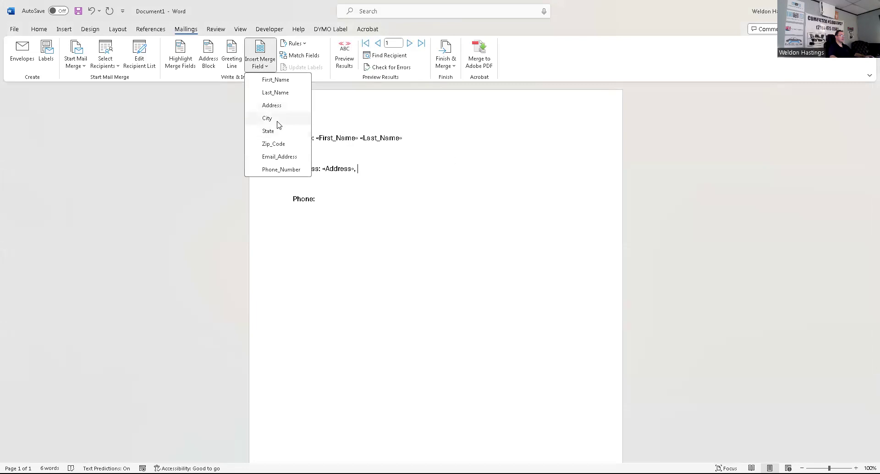
left_click(277, 120)
left_click(258, 65)
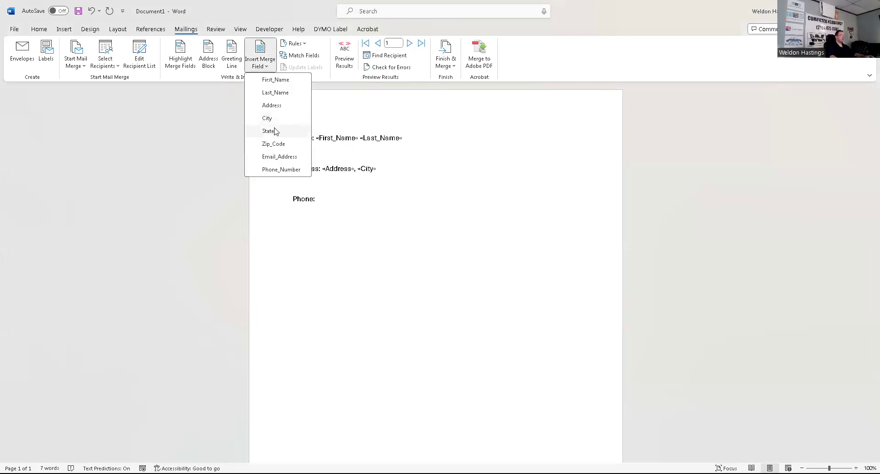
left_click(273, 132)
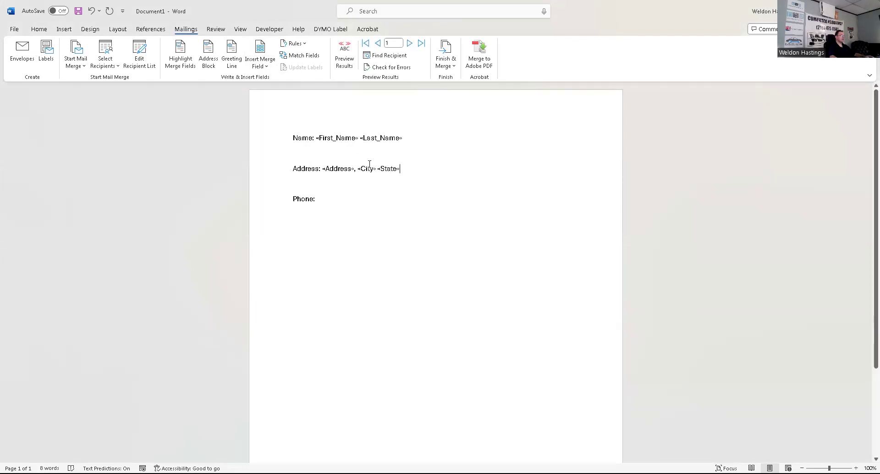
left_click(257, 62)
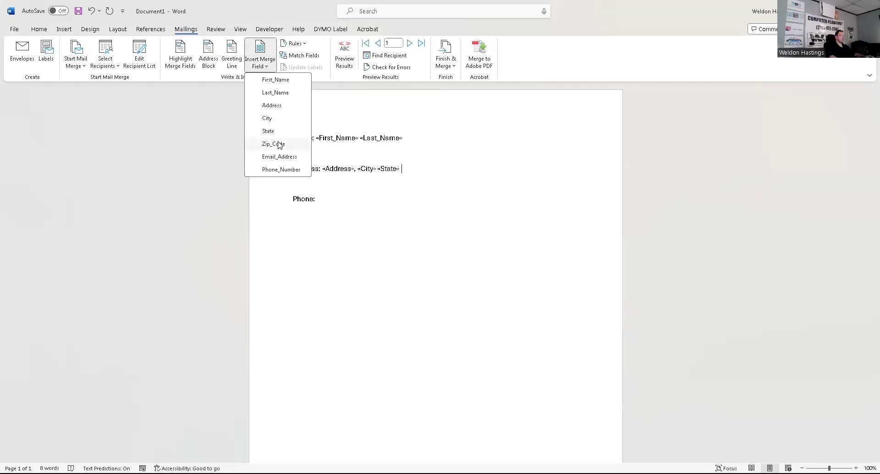
left_click(278, 144)
Insert the Phone_Number merge field after "Phone:" and add an "Email:" line below it with the Email_Address merge field
left_click(370, 198)
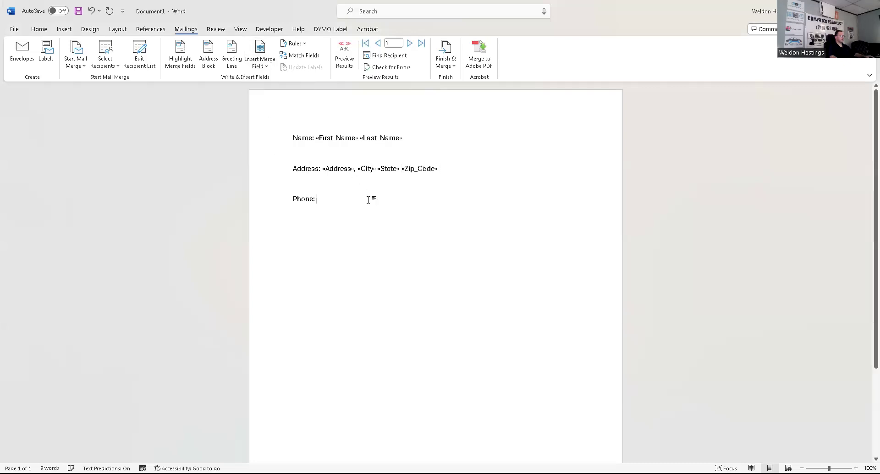
left_click(262, 66)
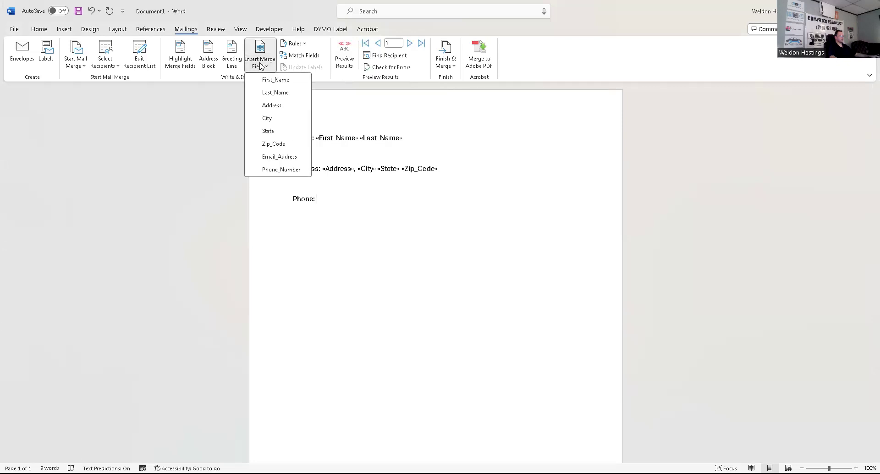
left_click(281, 170)
key("Return")
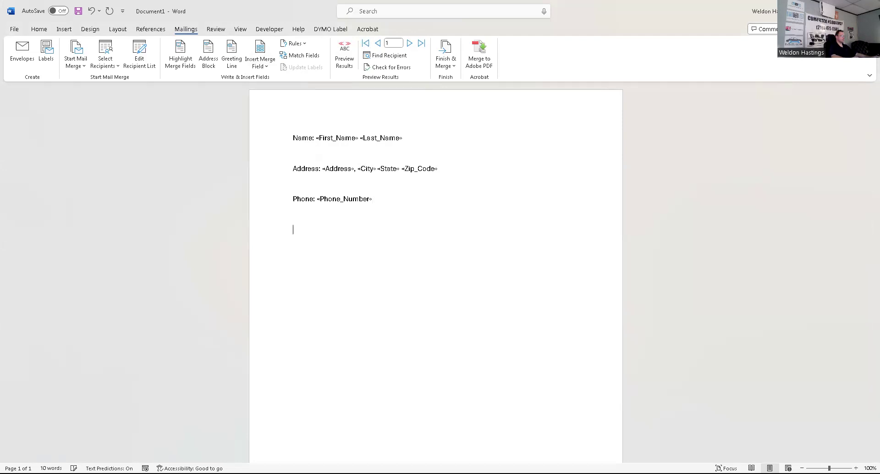
type("Email:")
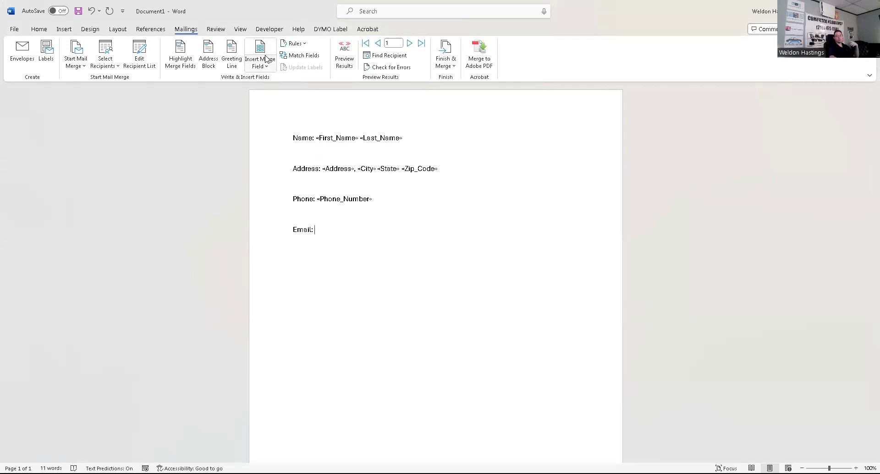
left_click(264, 66)
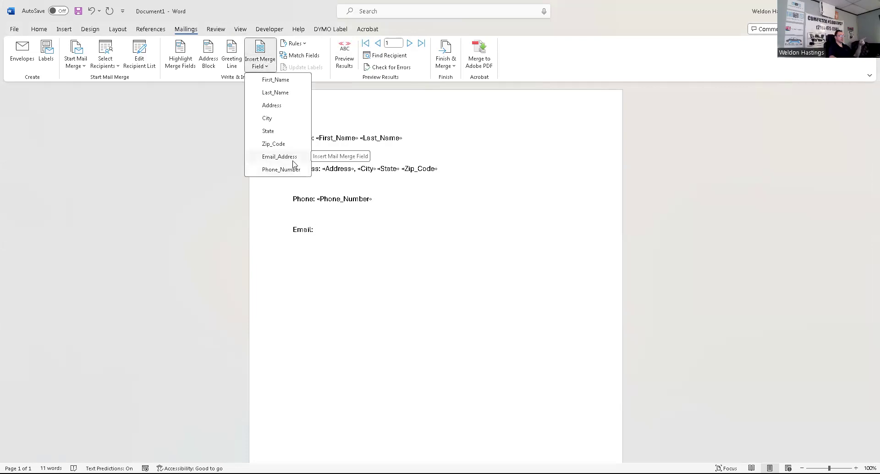
left_click(293, 161)
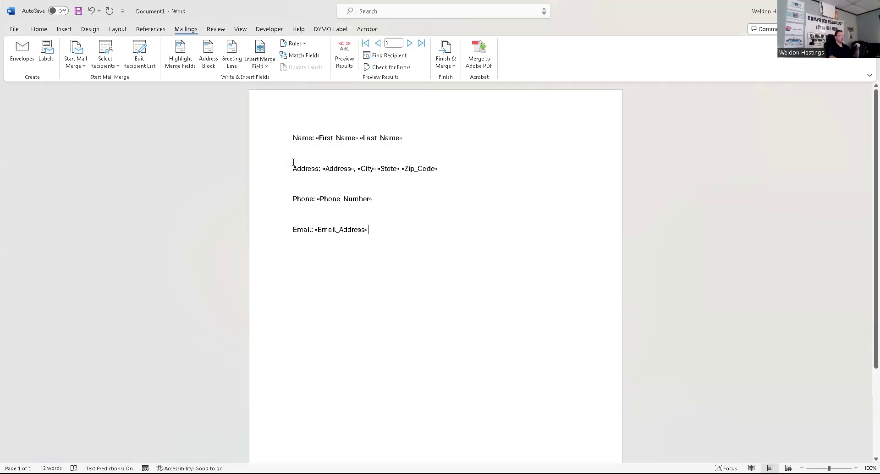
left_click(452, 67)
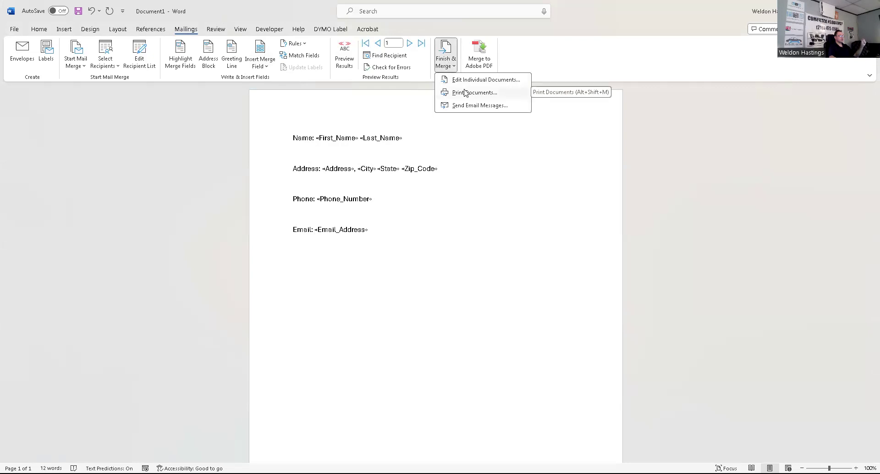
left_click(466, 92)
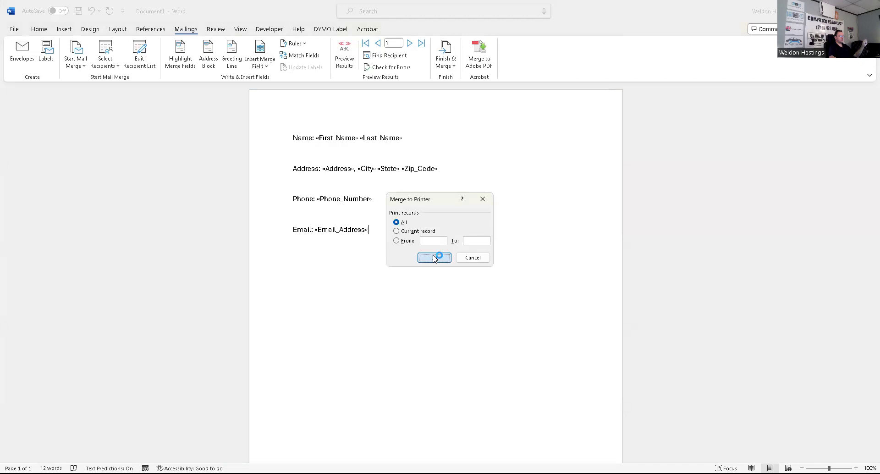
left_click(435, 258)
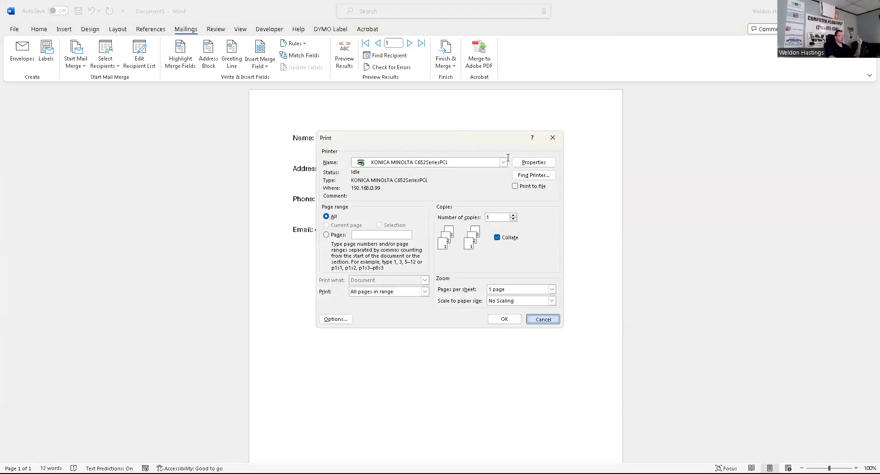
key("Escape")
left_click(446, 58)
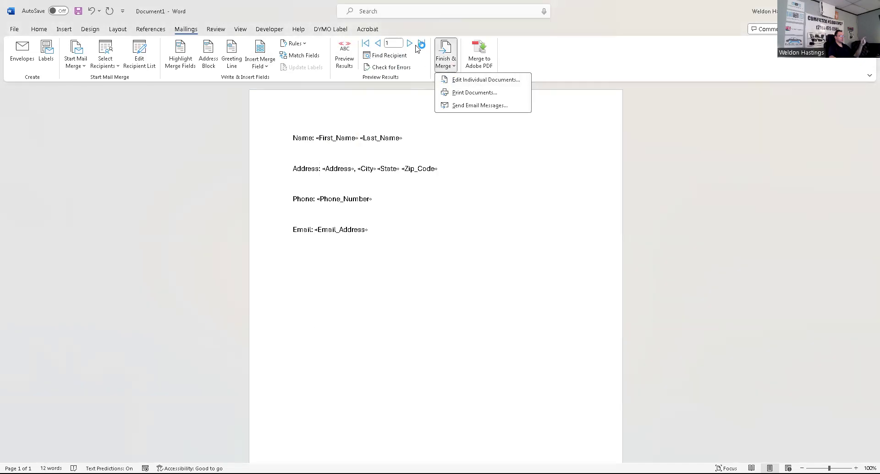
Preview the merge results with recipient data and browse the records through to the last one
left_click(416, 49)
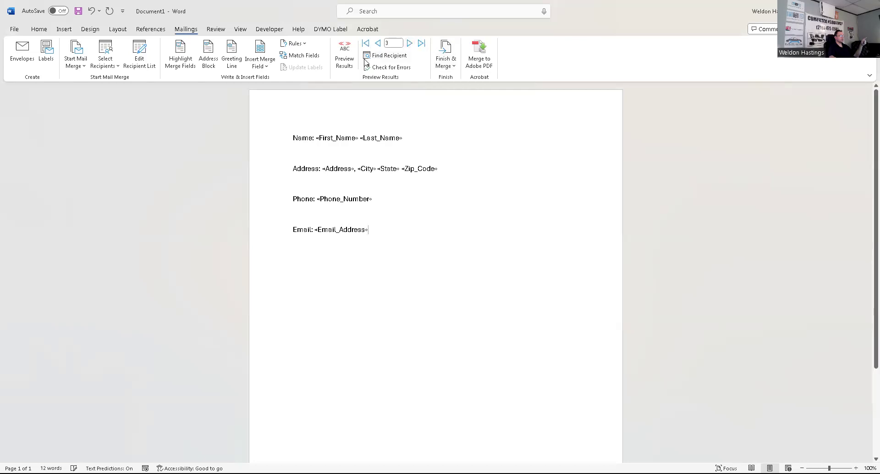
left_click(350, 60)
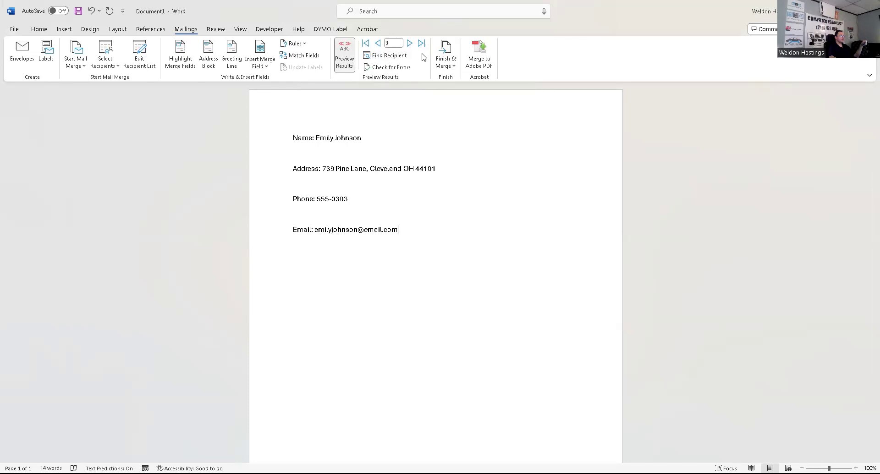
left_click(410, 44)
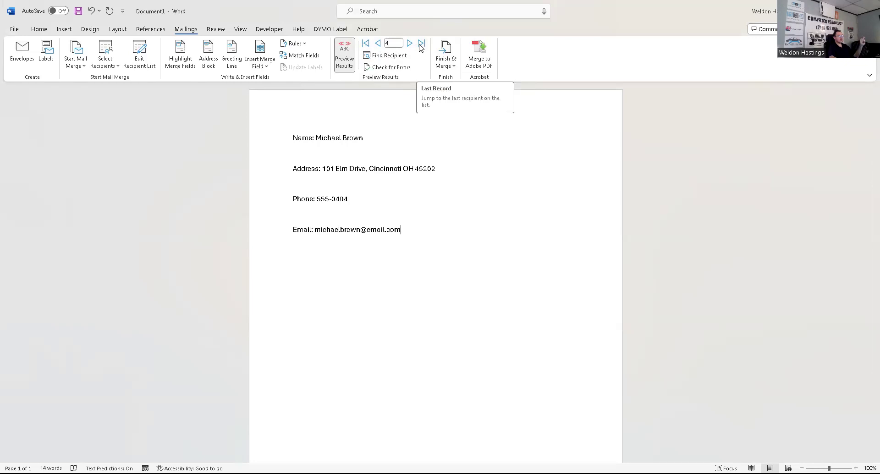
left_click(419, 44)
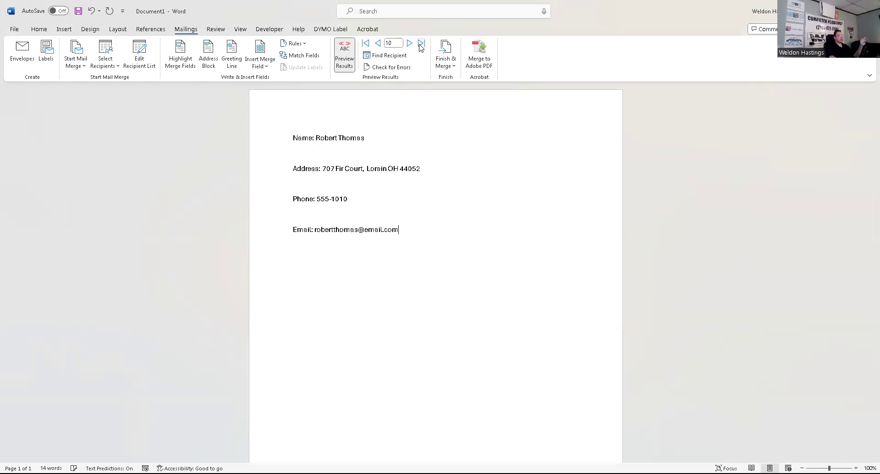
Browse the previewed merge records backwards from the last one to record 5
left_click(378, 43)
left_click(378, 43)
left_click(378, 43)
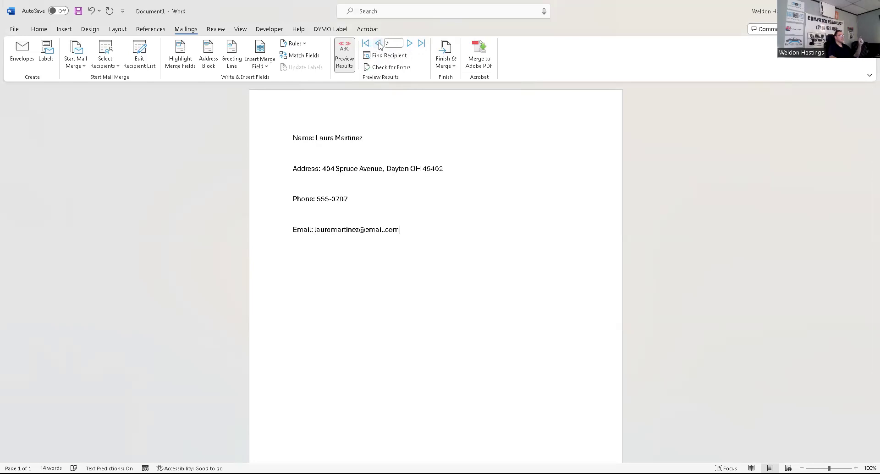
left_click(379, 43)
left_click(378, 44)
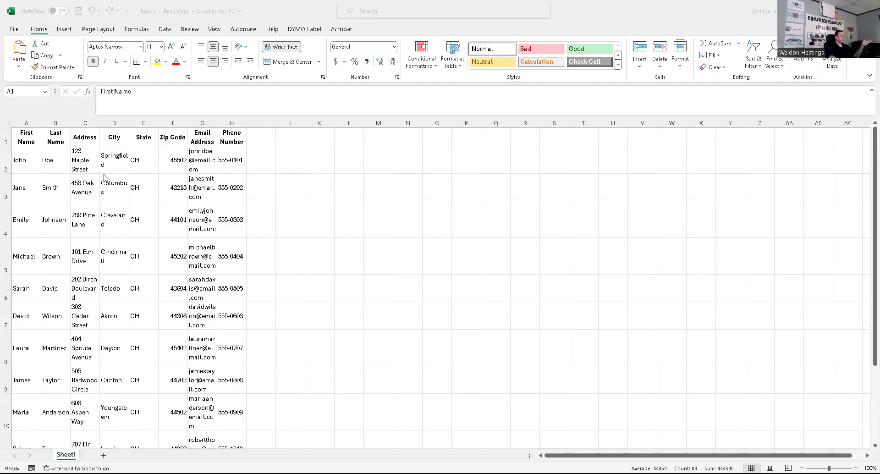
Switch to the recipient list workbook in Excel and AutoFit the width of all columns
left_click(9, 122)
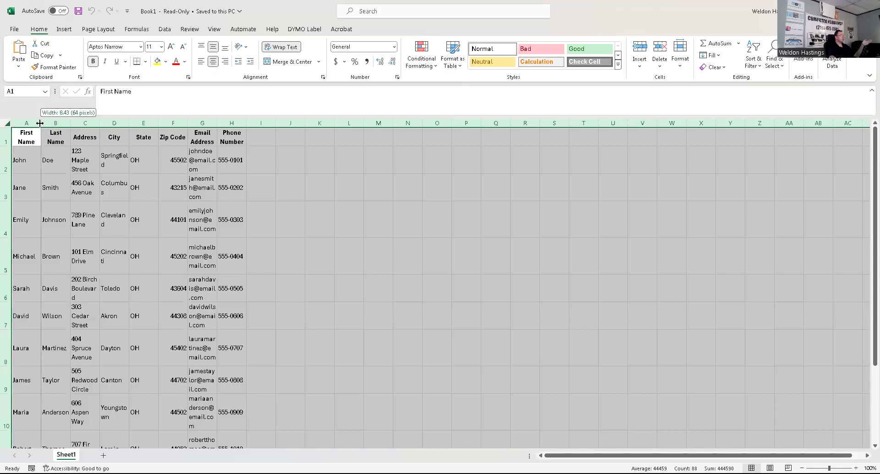
double_click(41, 123)
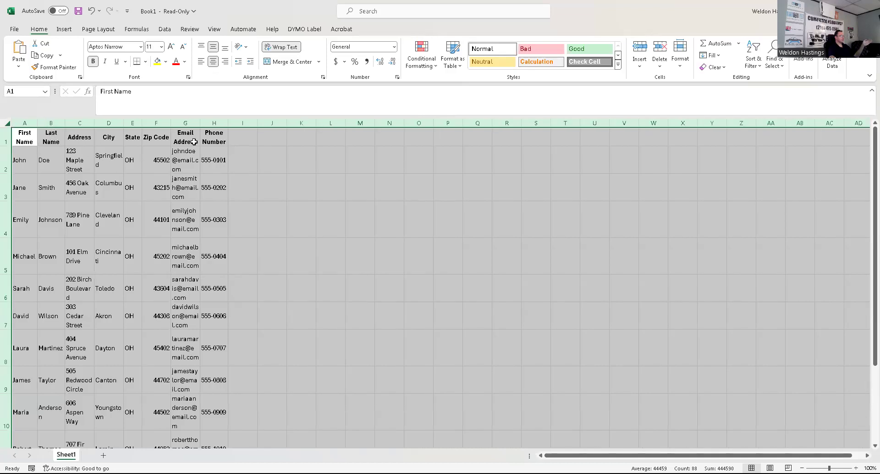
left_click(216, 139)
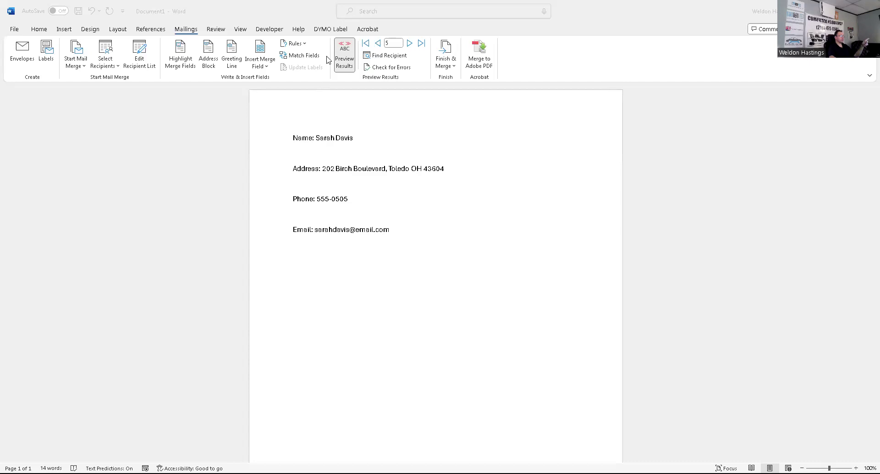
Back in the Word merge document, add a comma after the City field in the address line and check it in the first record's preview
left_click(365, 44)
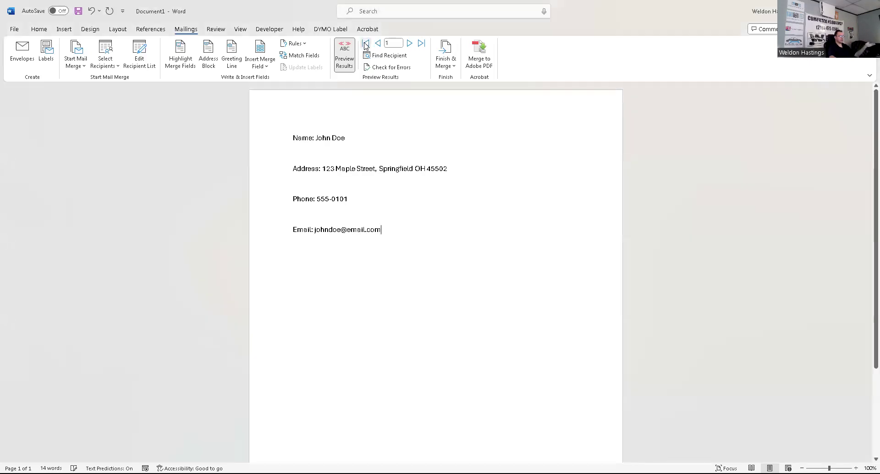
left_click(346, 64)
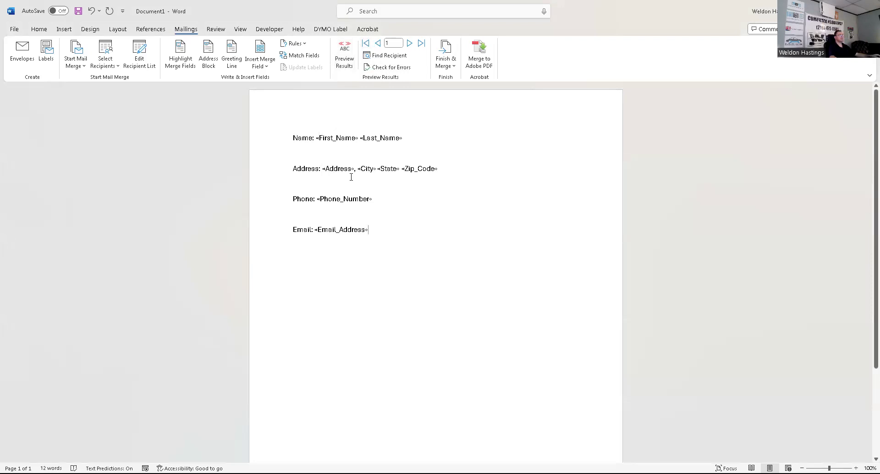
left_click(382, 168)
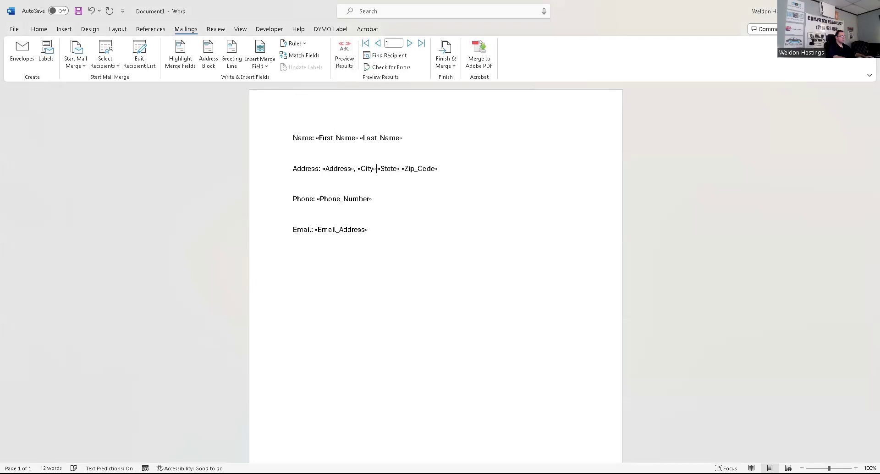
type(",")
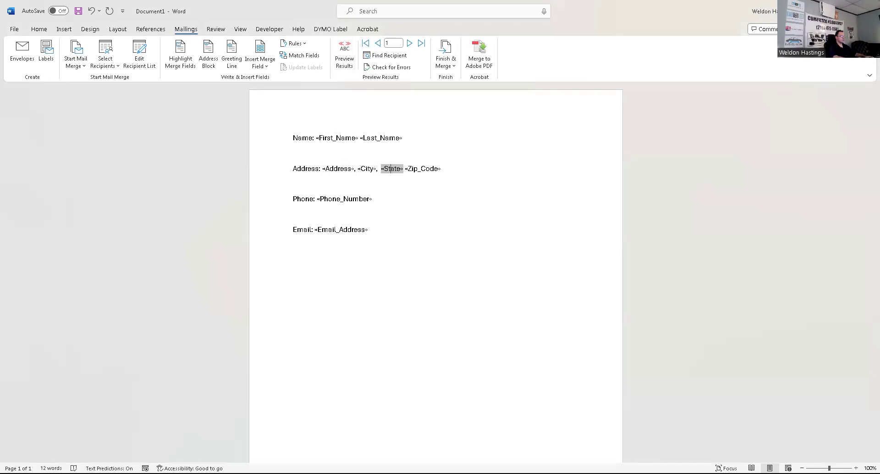
key("Right")
key("Right")
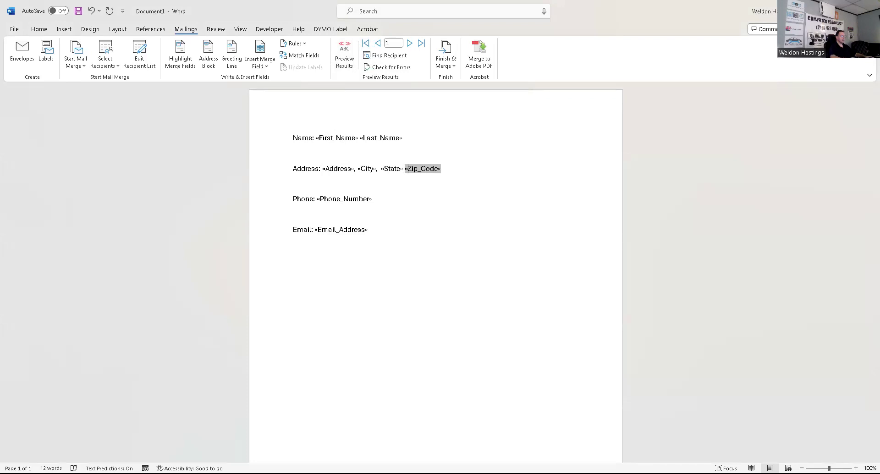
left_click(469, 169)
left_click(344, 54)
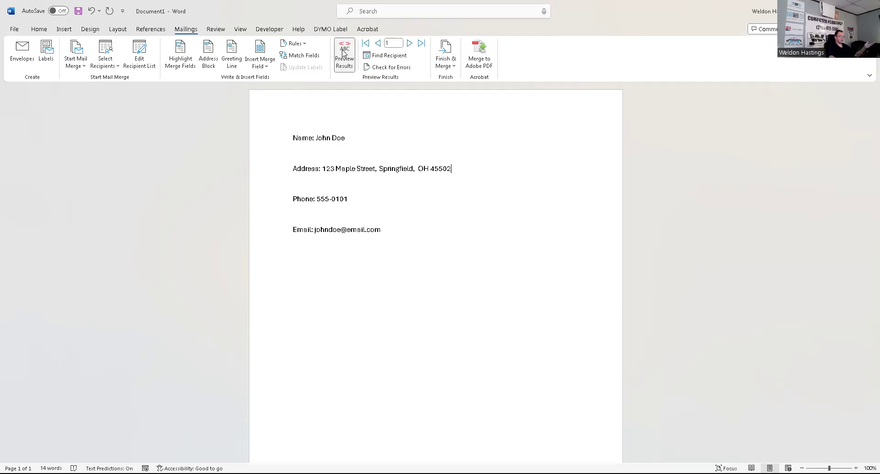
left_click(344, 54)
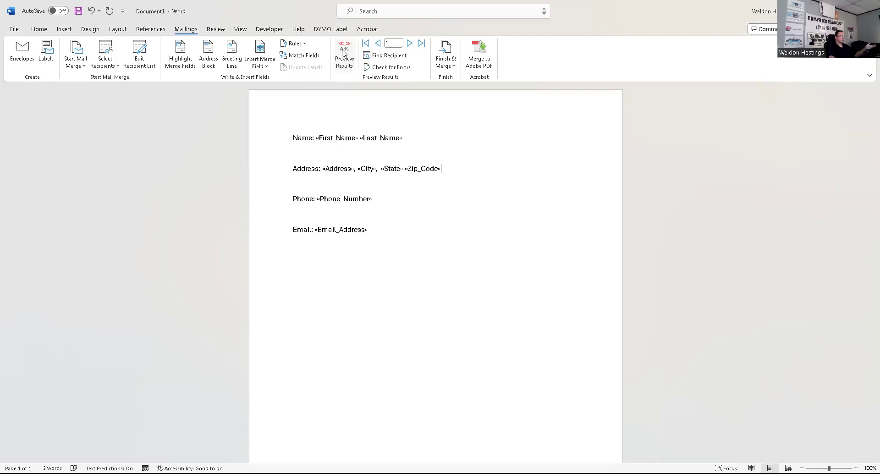
Search the online templates for a new document with the term "envelopt"
left_click(14, 30)
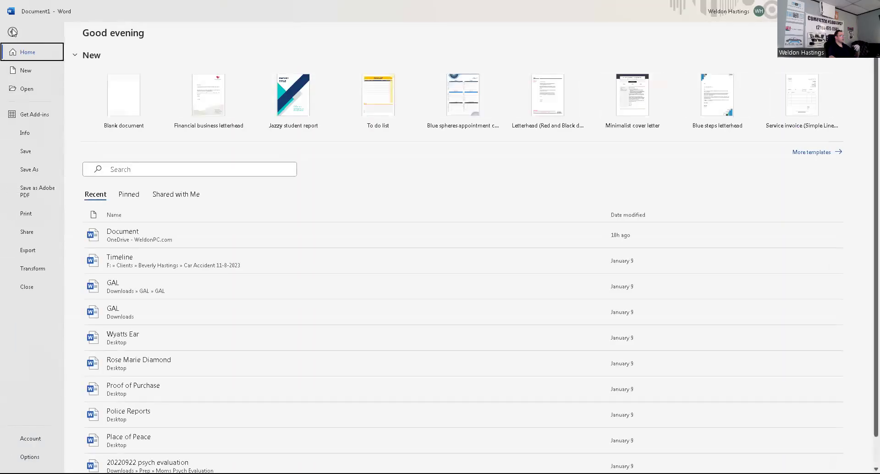
left_click(25, 71)
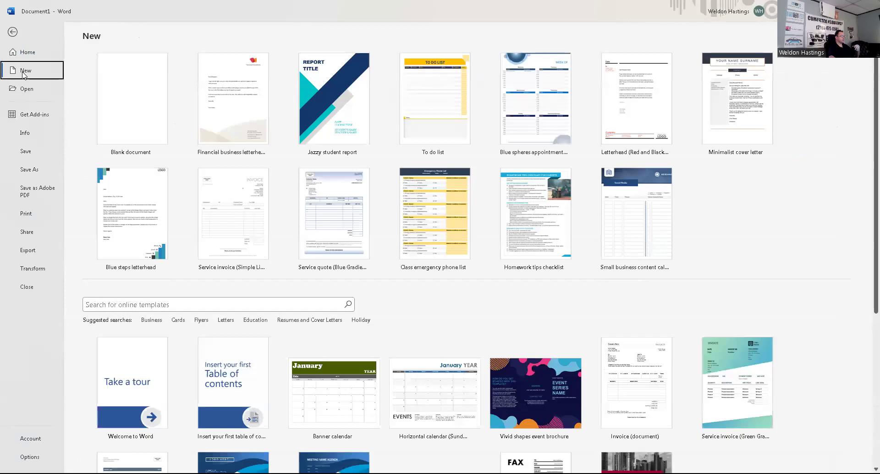
left_click(132, 307)
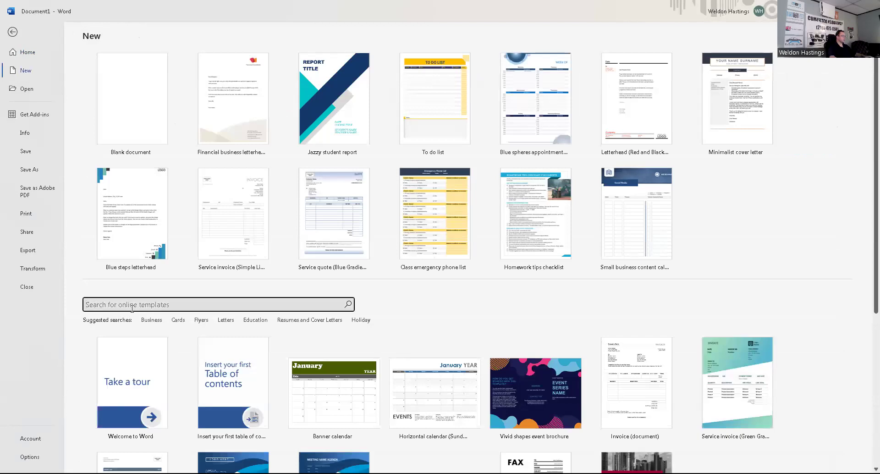
type("envelopt")
key("Return")
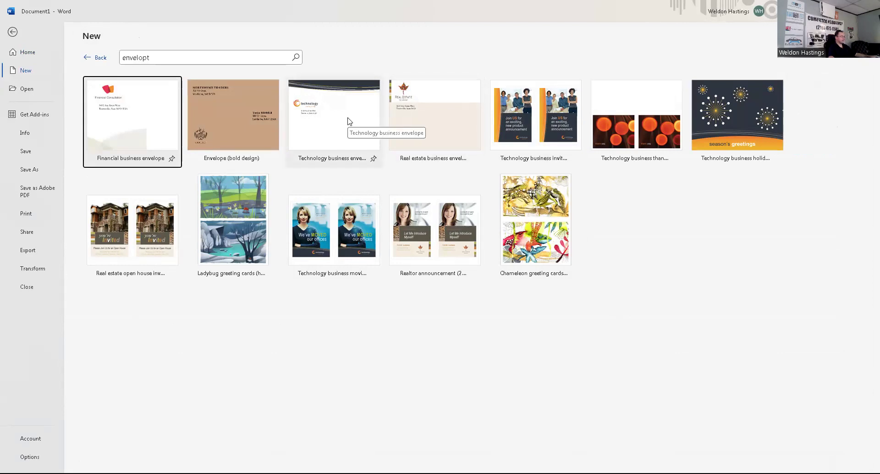
Create a new document from the "Technology business envelope" template
left_click(327, 119)
left_click(328, 120)
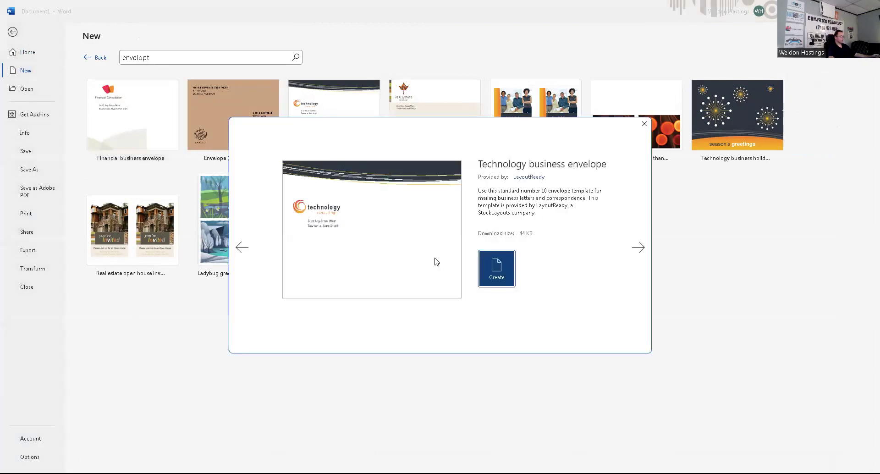
left_click(506, 270)
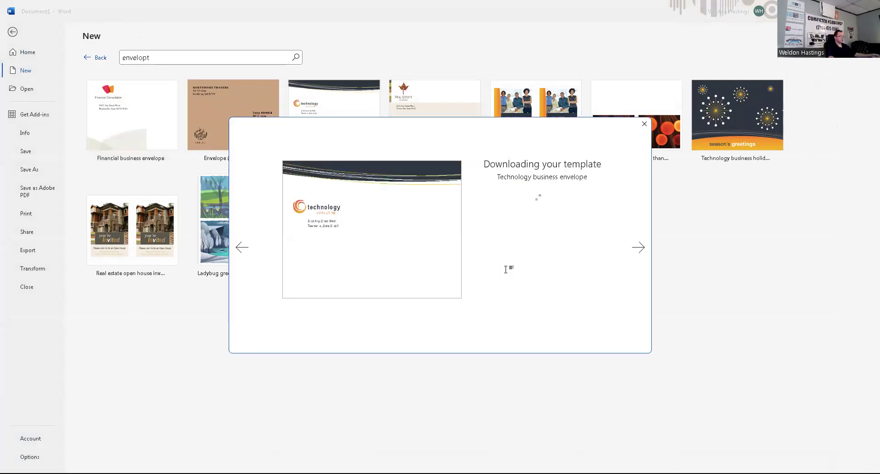